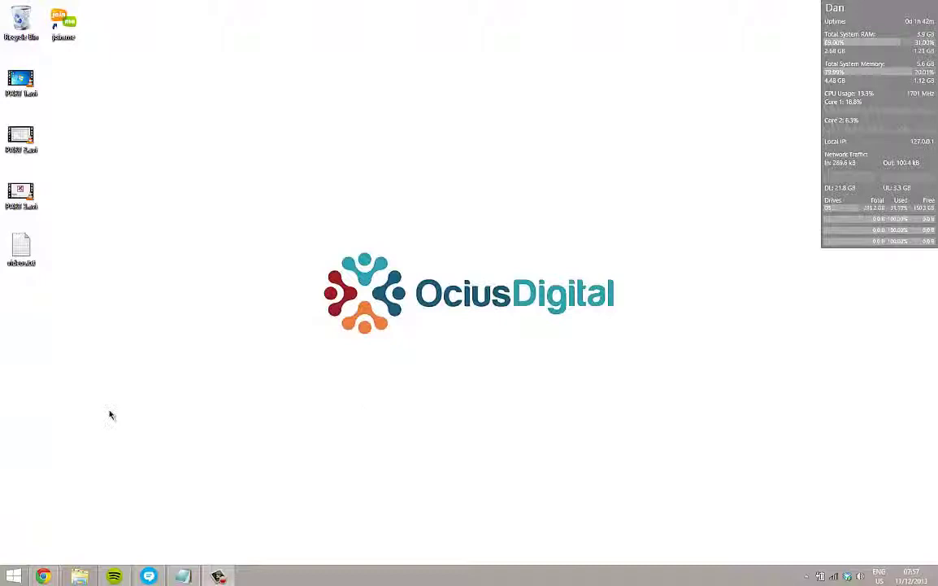
Open Admin > Job Template to list the Brochure and Corporate Branding templates
mouse_move(43, 576)
click(65, 533)
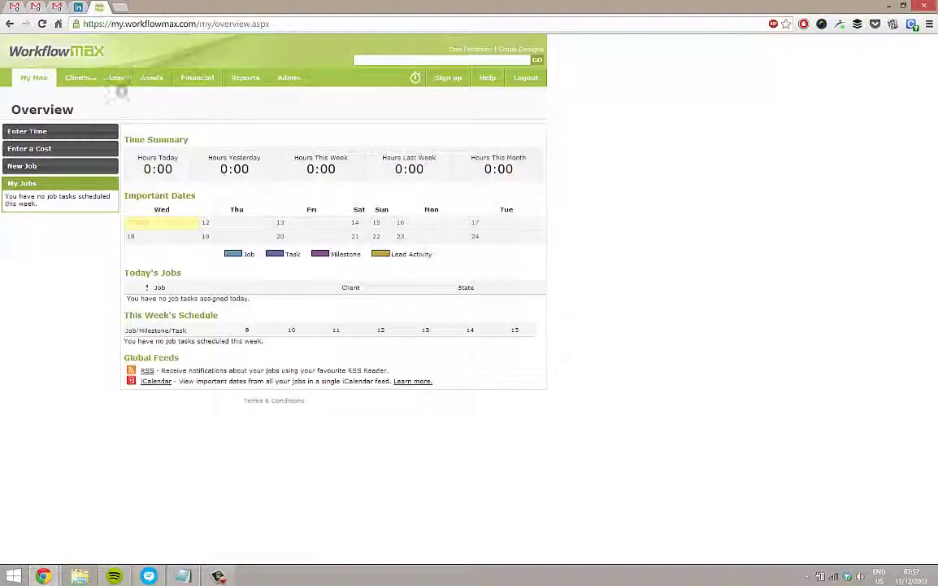
mouse_move(122, 80)
mouse_move(293, 81)
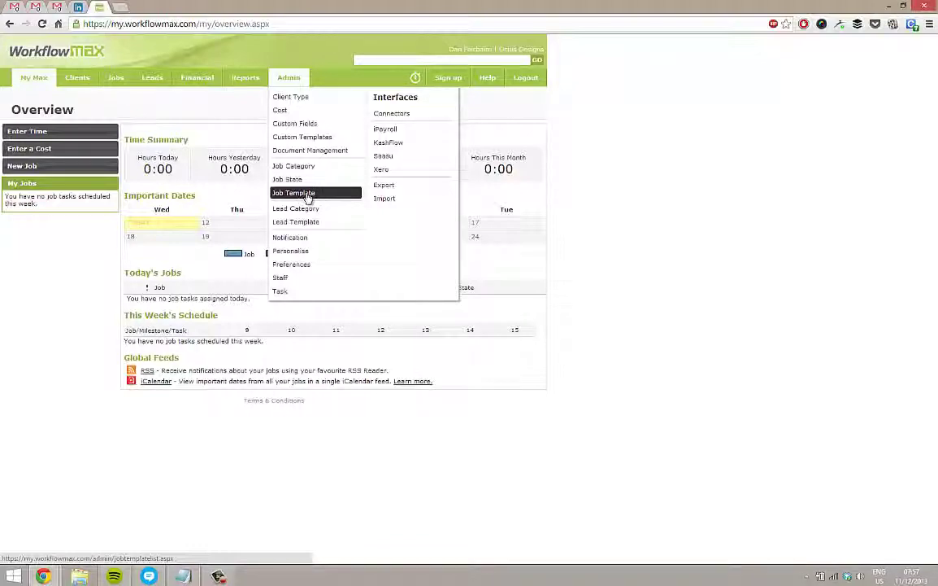
click(306, 197)
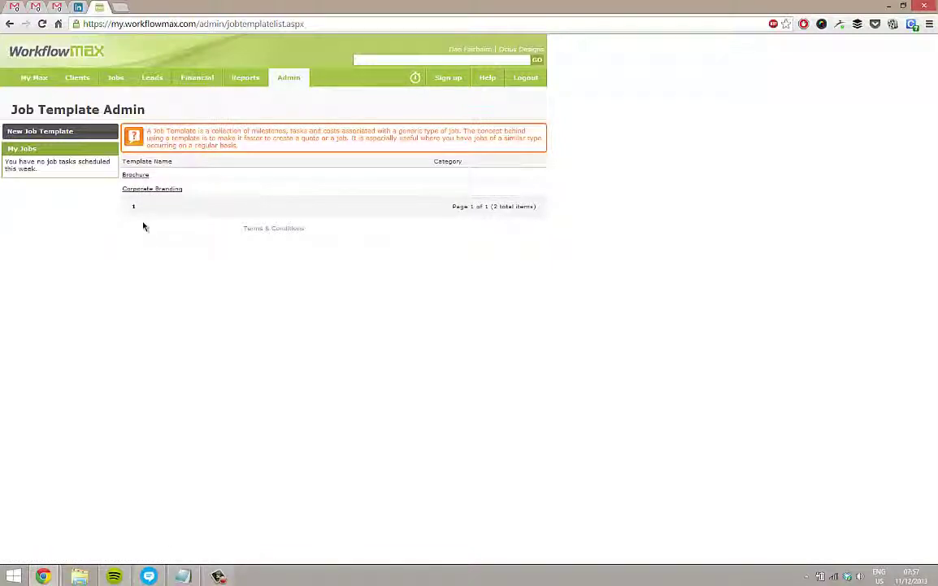
Open the Corporate Branding template and give it the description 'Corporate Branding for XYZ'
click(147, 189)
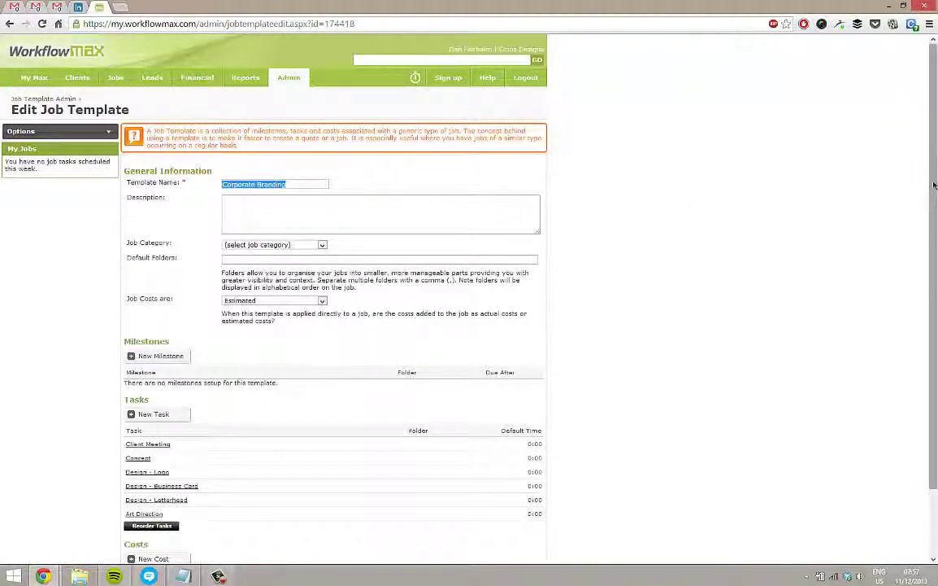
scroll(929, 238, down, 1)
scroll(930, 238, down, 1)
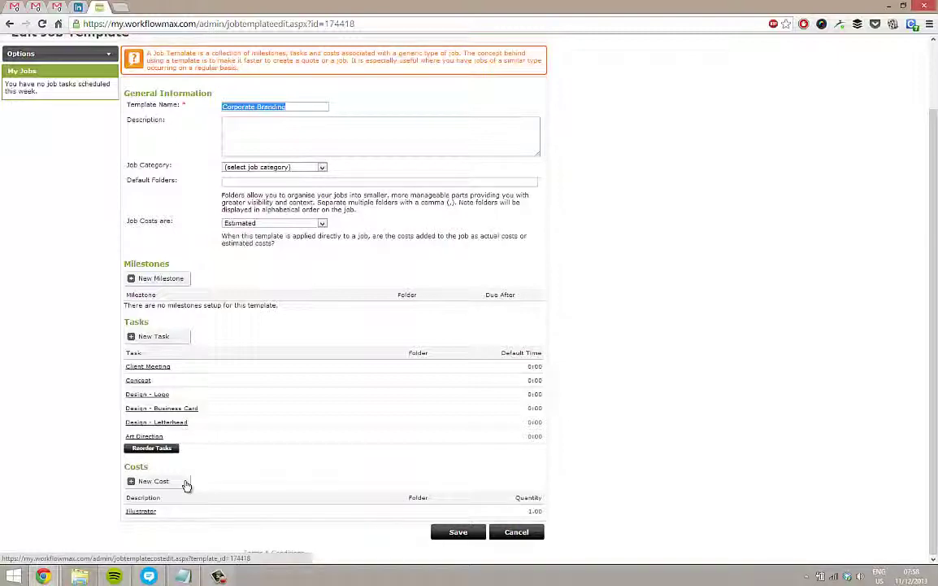
click(301, 127)
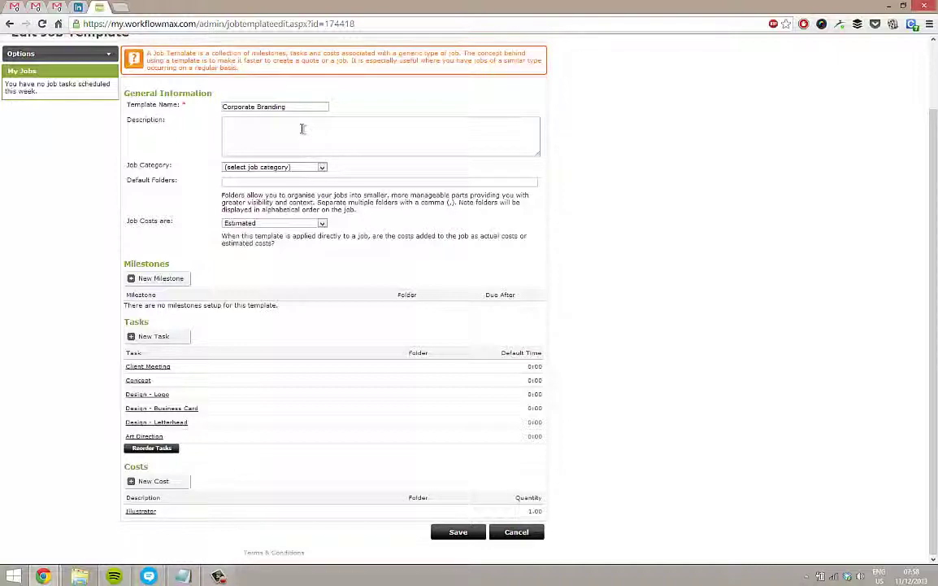
text(Corporate Branding for XYZ)
Leave the template's Job Category unset and keep Job Costs as Estimated
click(260, 168)
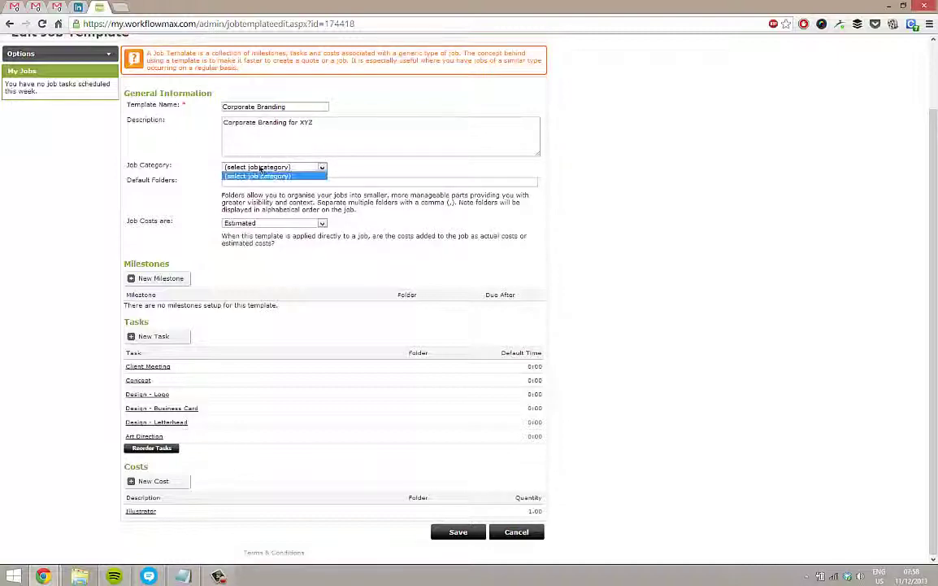
click(261, 168)
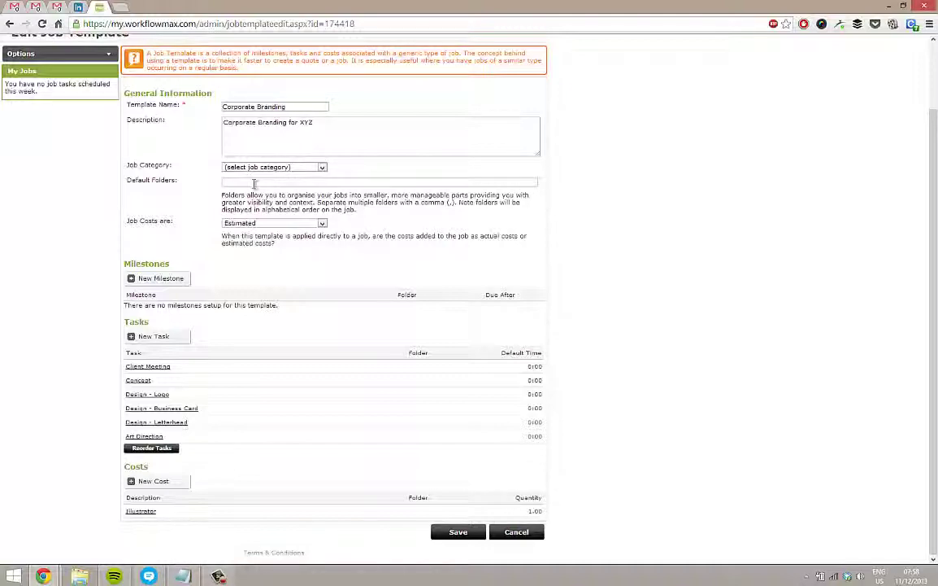
click(271, 223)
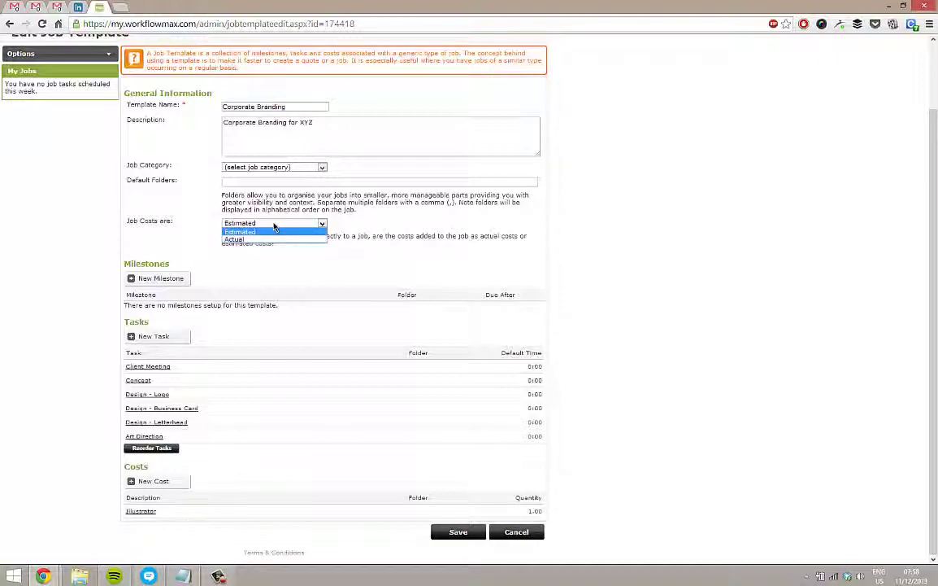
click(274, 228)
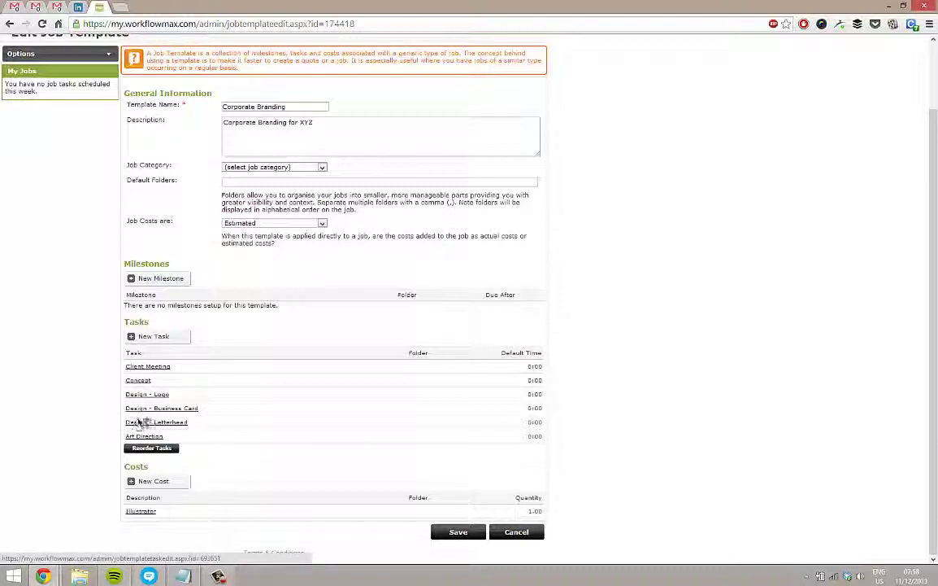
Save the edited Corporate Branding template
click(451, 532)
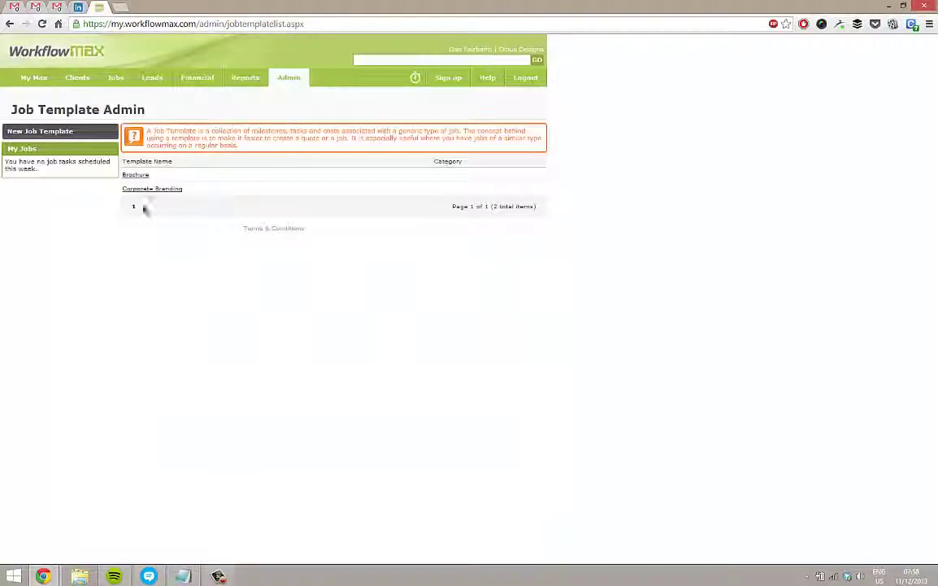
mouse_move(113, 79)
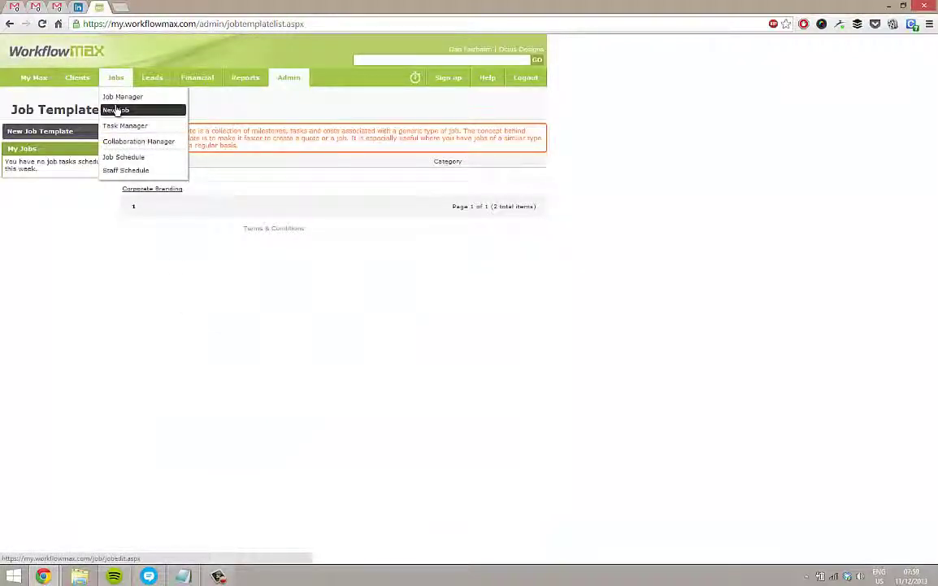
click(116, 111)
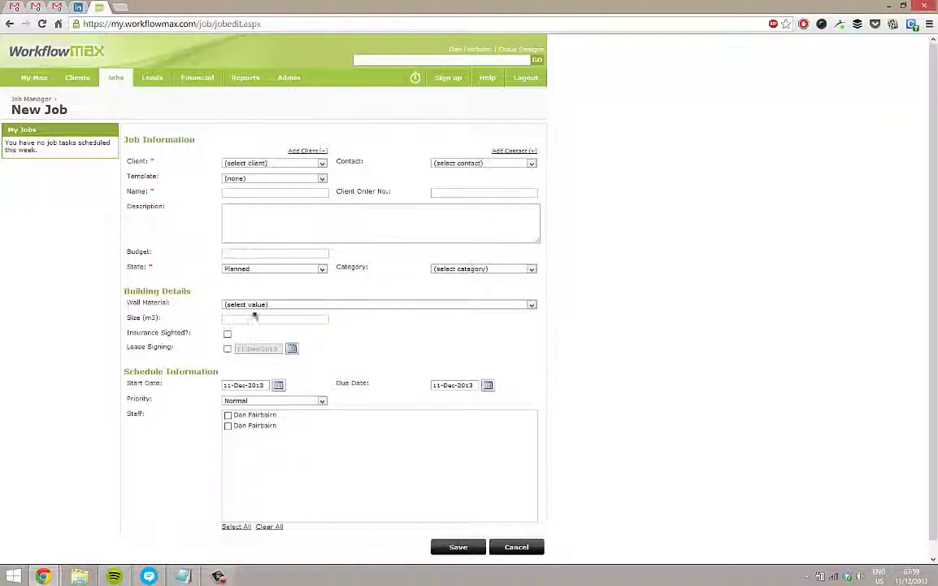
click(294, 318)
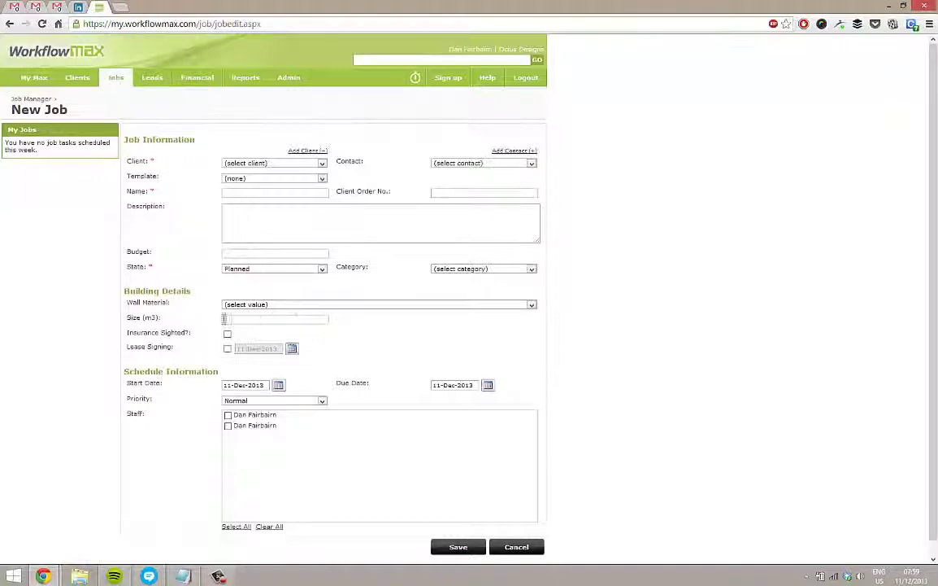
Create and save a new Ocius Designs job based on the Corporate Branding template
click(279, 164)
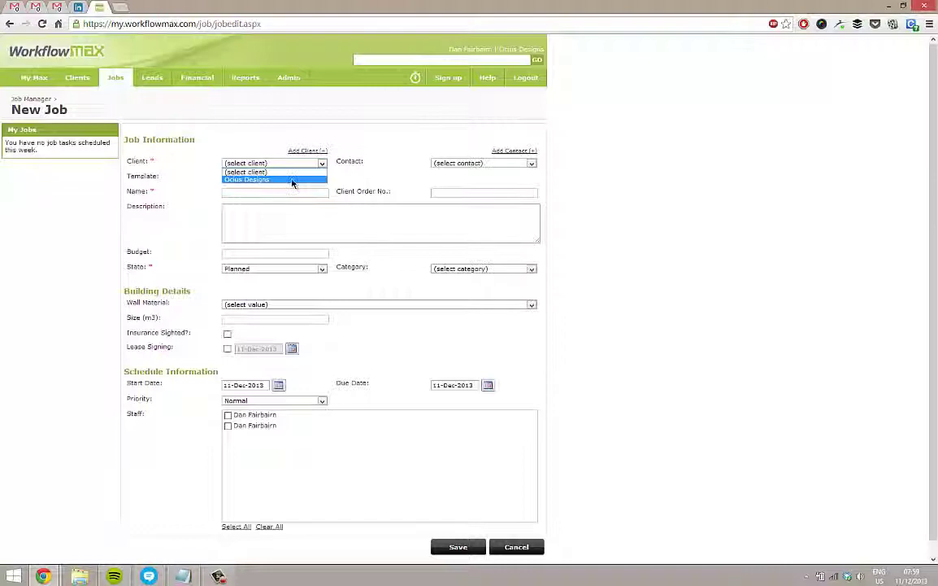
click(289, 179)
click(290, 179)
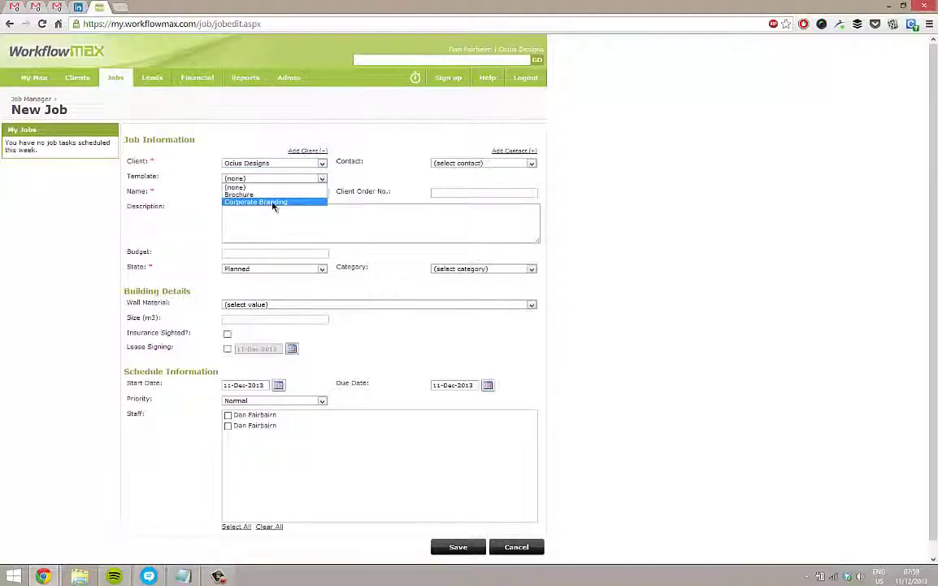
click(274, 202)
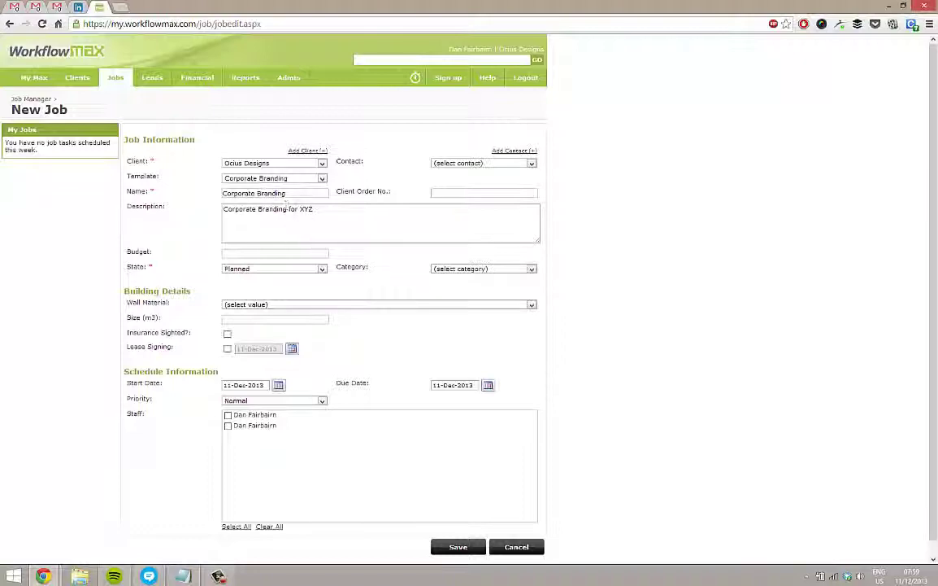
click(329, 214)
triple_click(328, 214)
click(301, 209)
click(459, 545)
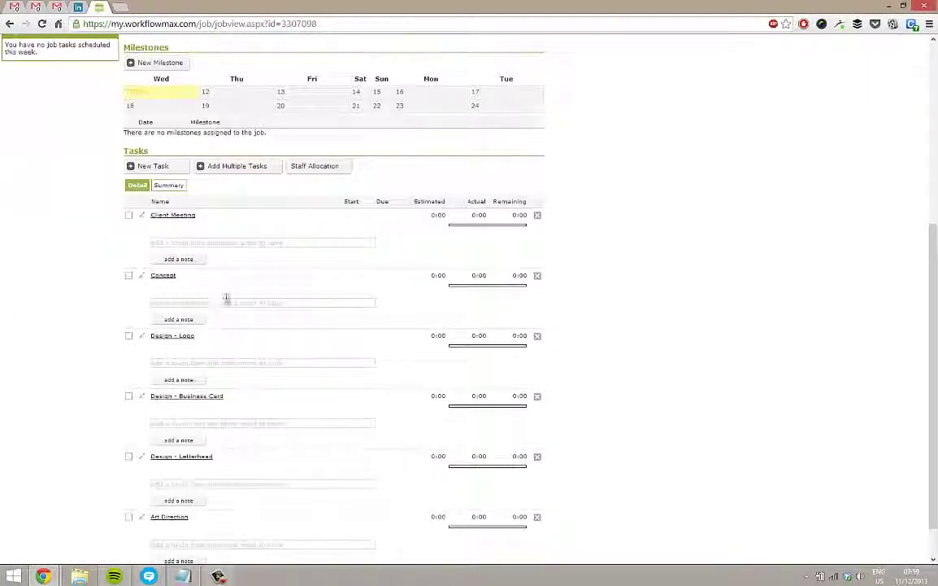
scroll(204, 342, down, 1)
scroll(186, 464, up, 3)
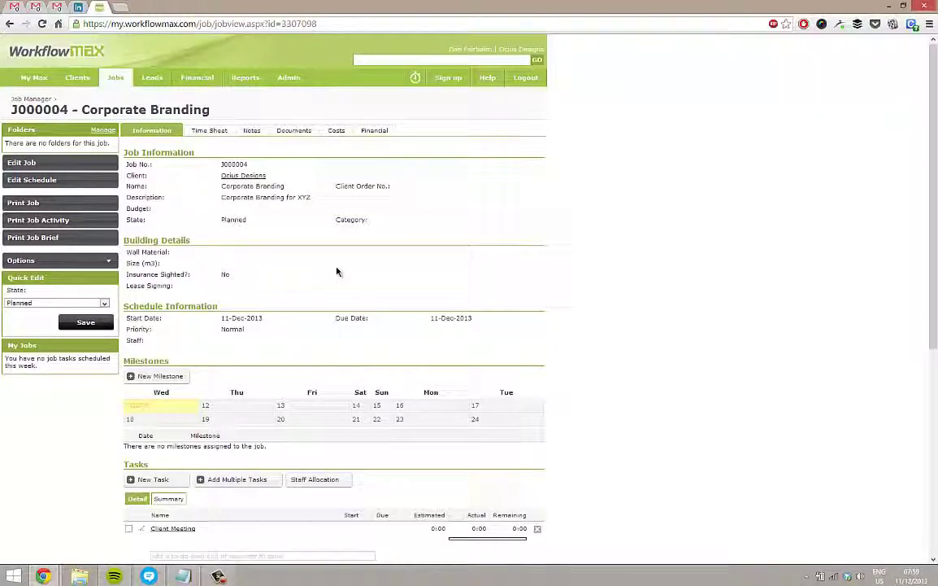
Open the Building Refurb job J000003 from the Job Manager
mouse_move(118, 79)
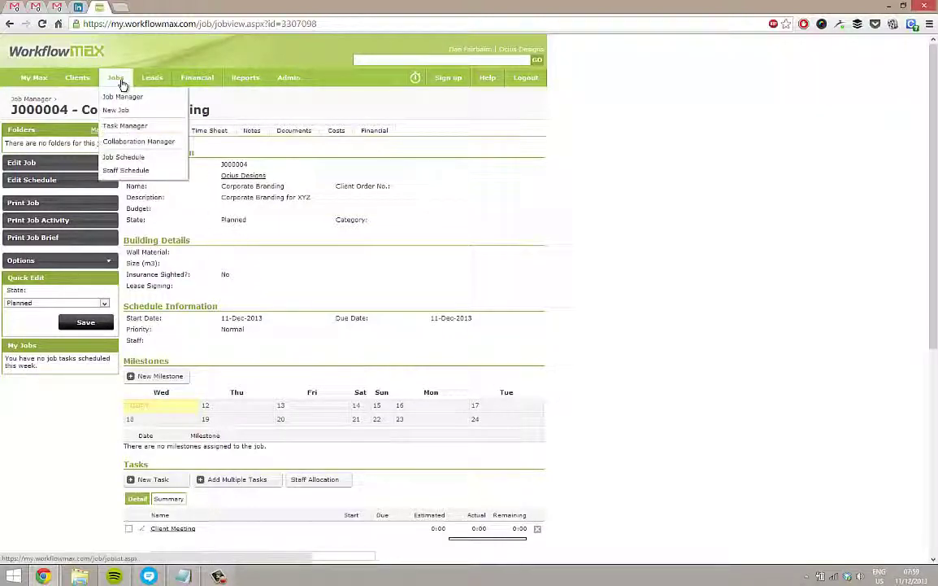
click(130, 98)
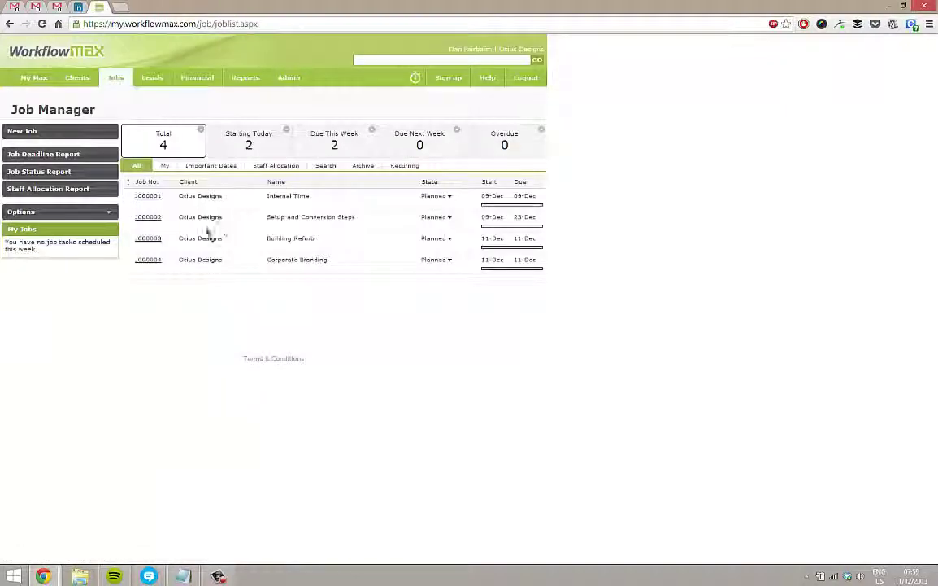
click(152, 239)
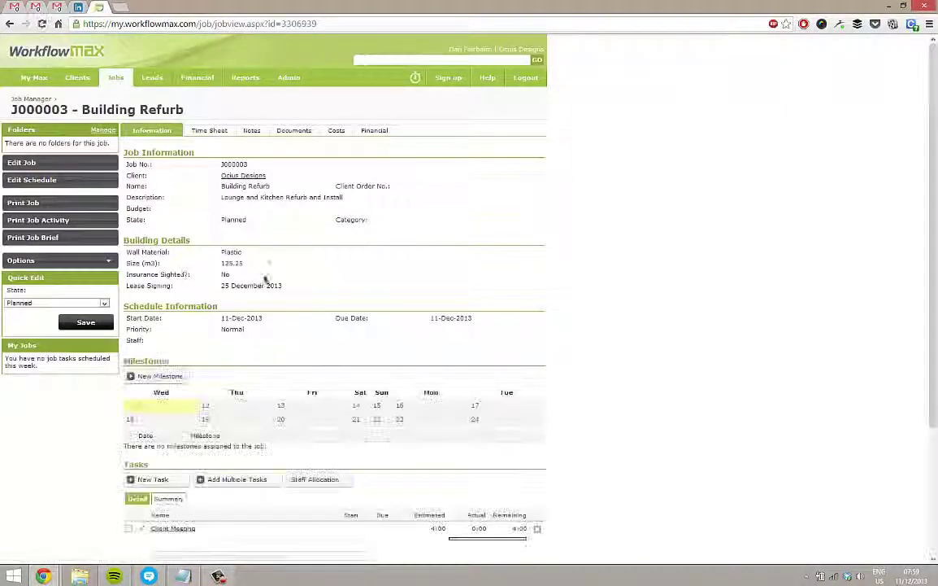
scroll(269, 252, down, 3)
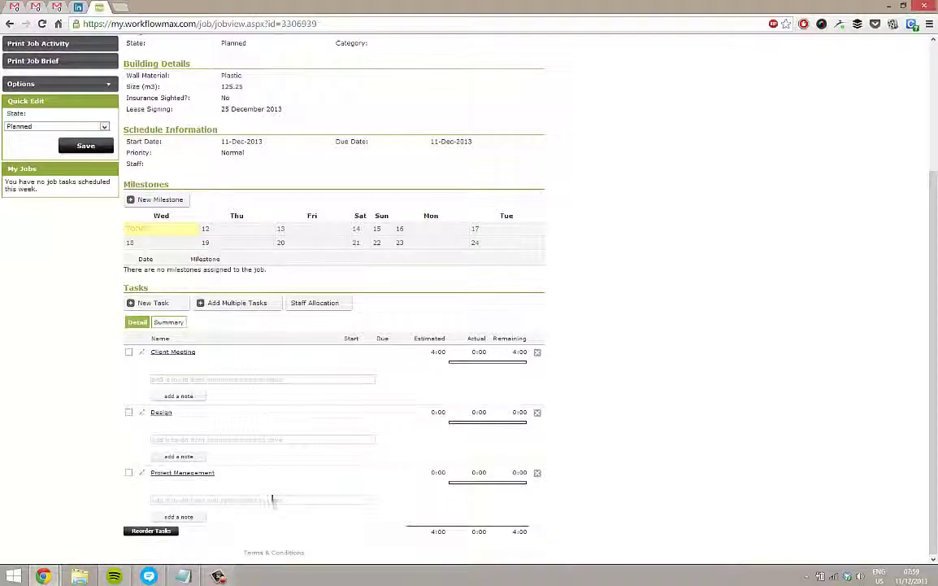
scroll(259, 411, up, 3)
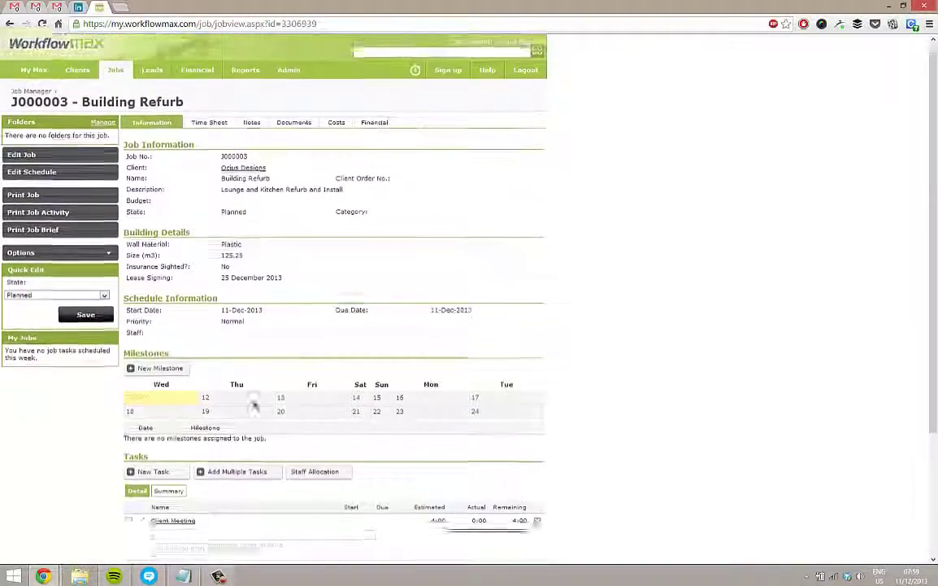
Save job J000003 as the new 'Building Refurb' job template
click(104, 261)
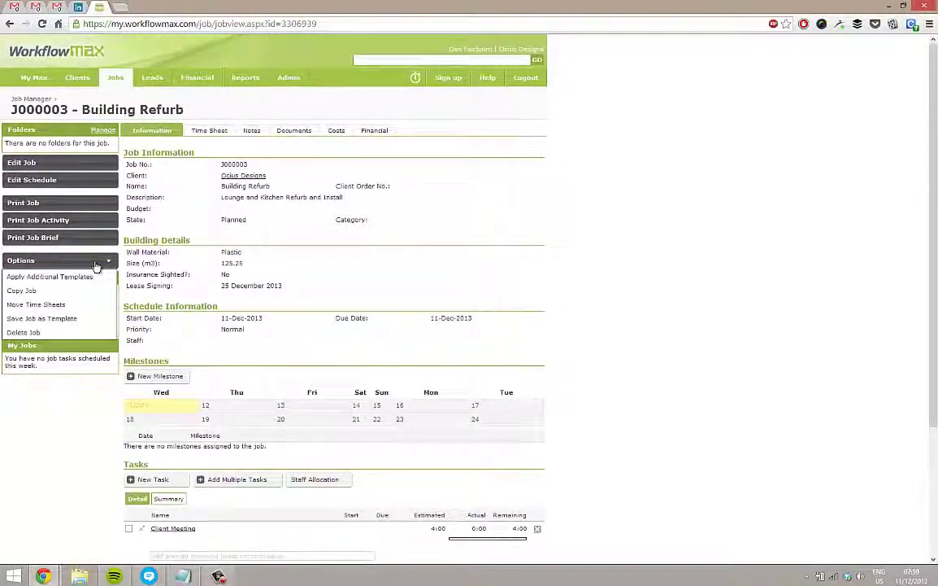
click(53, 323)
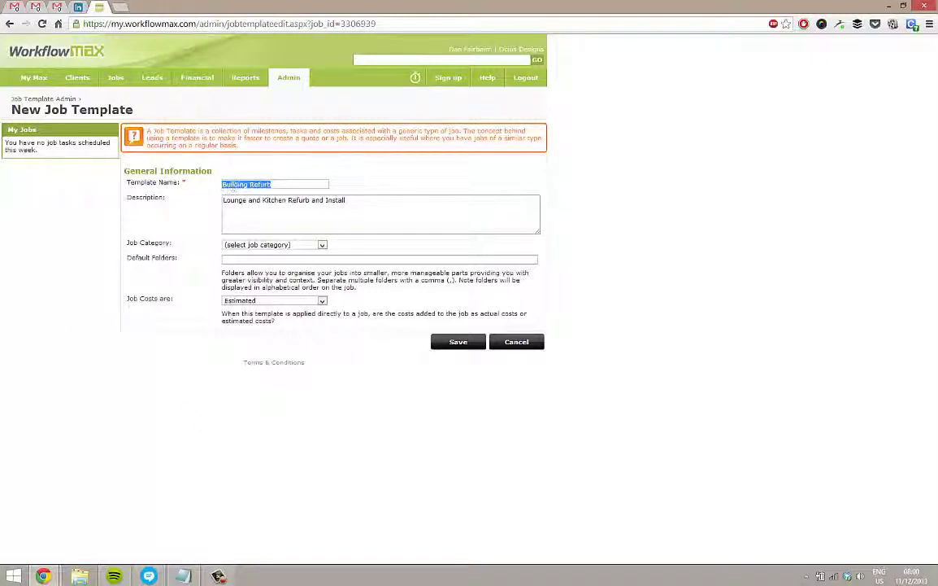
click(459, 342)
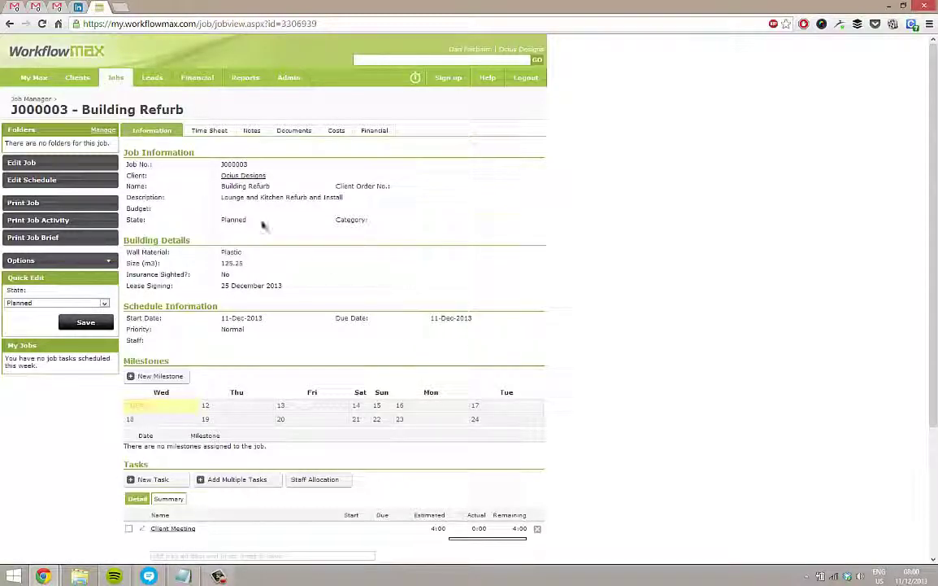
mouse_move(219, 177)
mouse_down()
mouse_move(269, 176)
mouse_move(226, 166)
mouse_up()
click(236, 163)
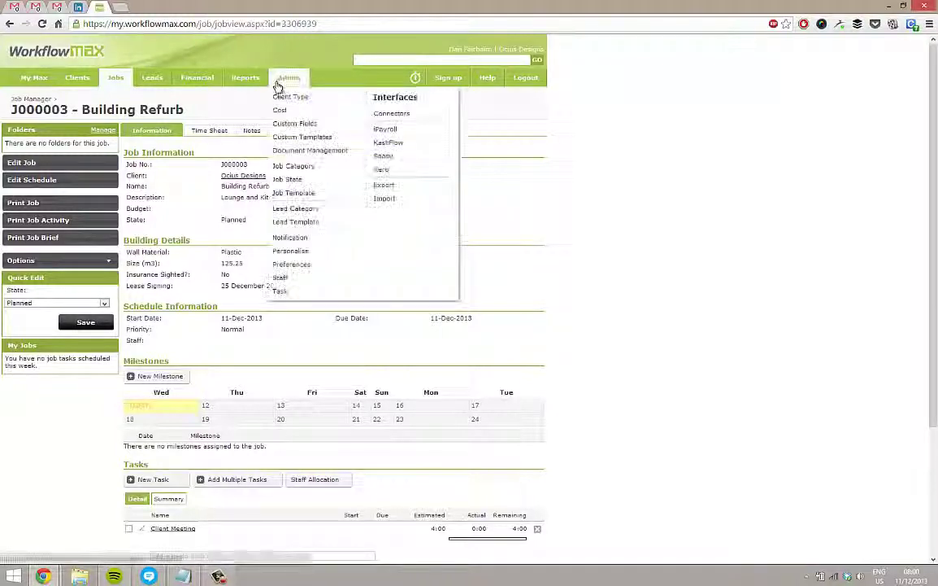
Open the Building Refurb template and check the Client Meeting and Design tasks' default times
click(293, 194)
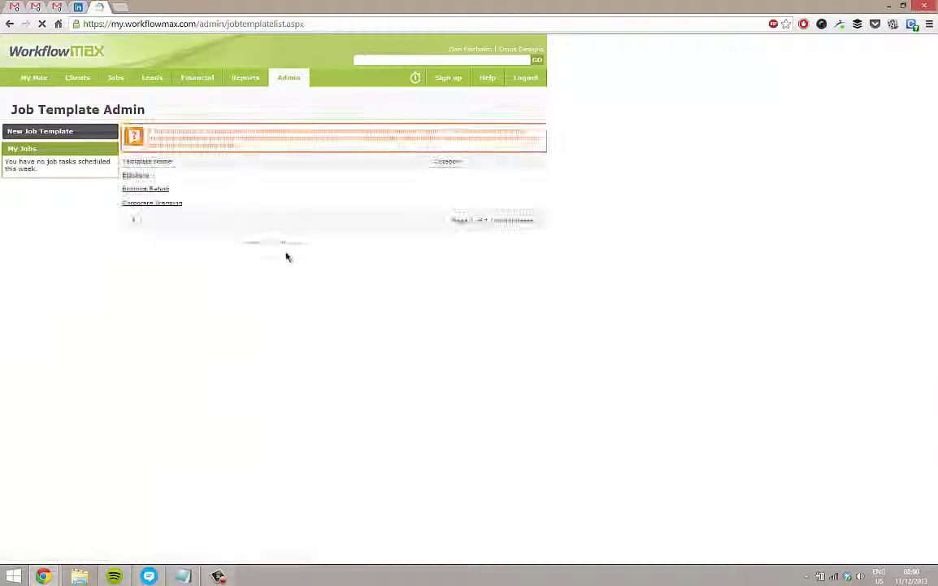
click(147, 189)
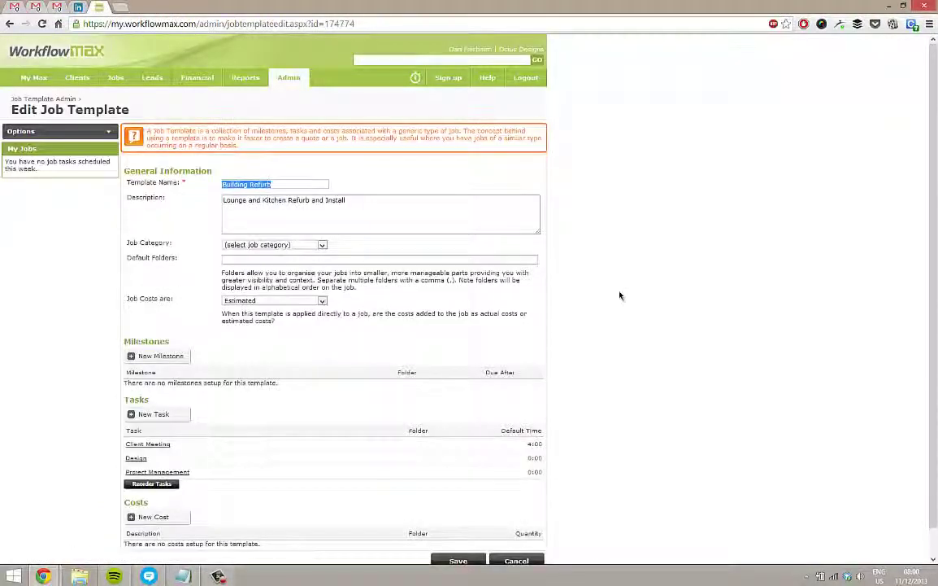
scroll(561, 276, down, 1)
click(534, 414)
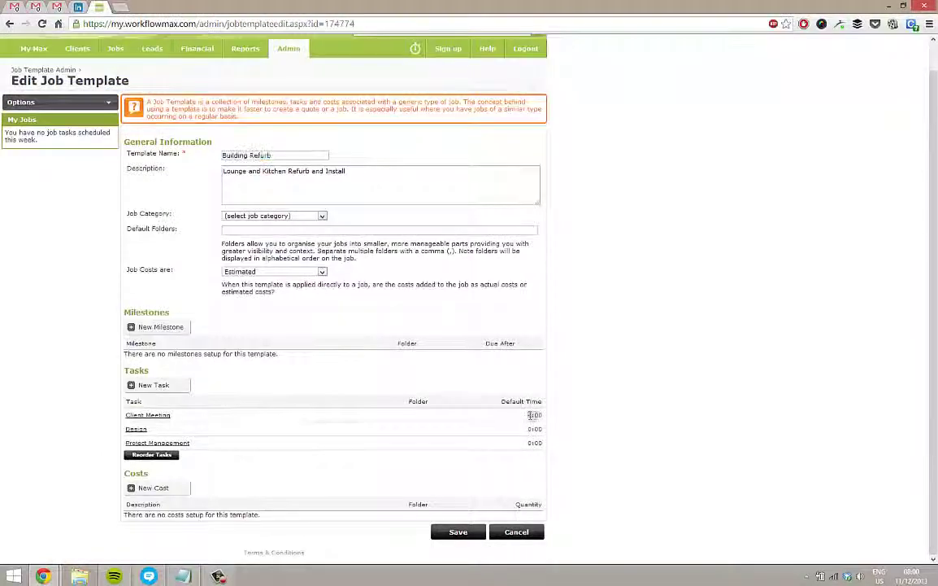
click(537, 428)
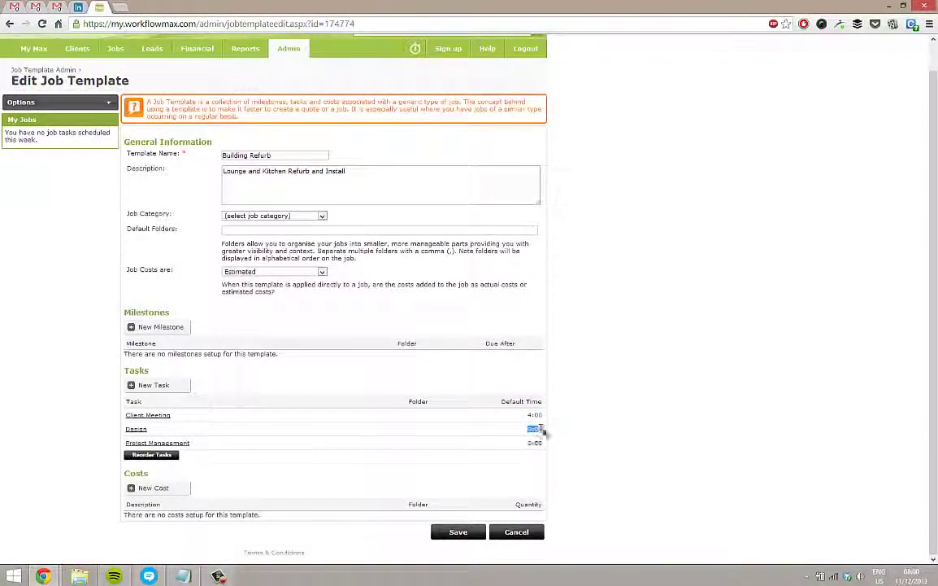
scroll(553, 426, up, 1)
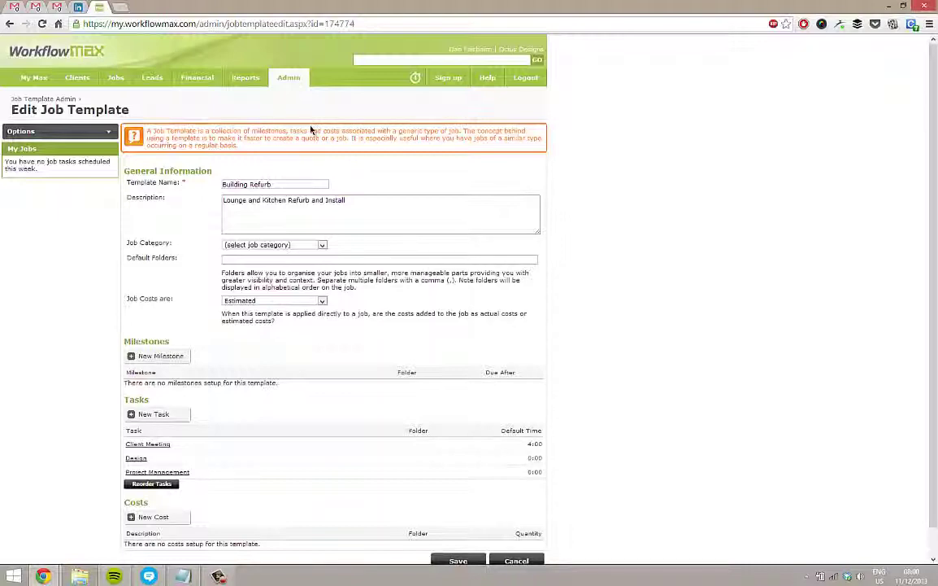
mouse_move(288, 78)
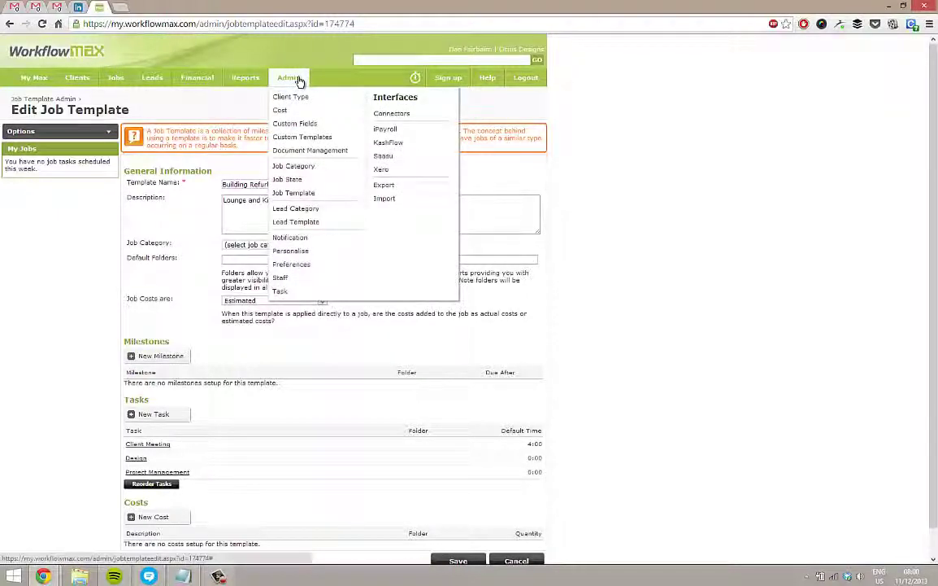